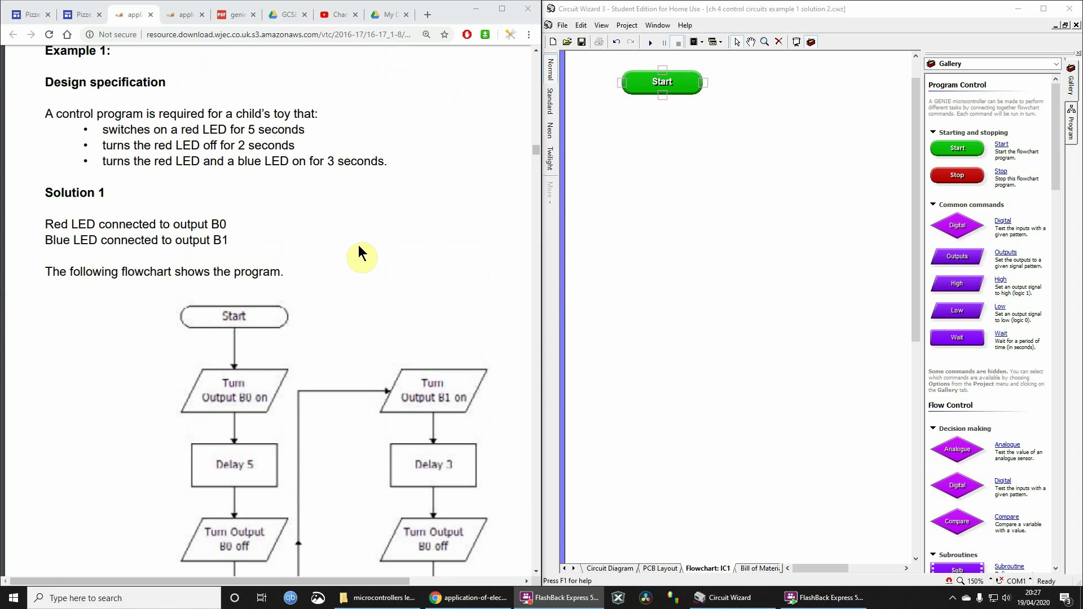
Review Example 1's toy specification, the Solution 1 flowchart and its listed issues alongside the GENIE 08 circuit diagram.
{"action": "scroll", "coordinate": [339, 361], "scroll_direction": "down", "scroll_amount": 3}
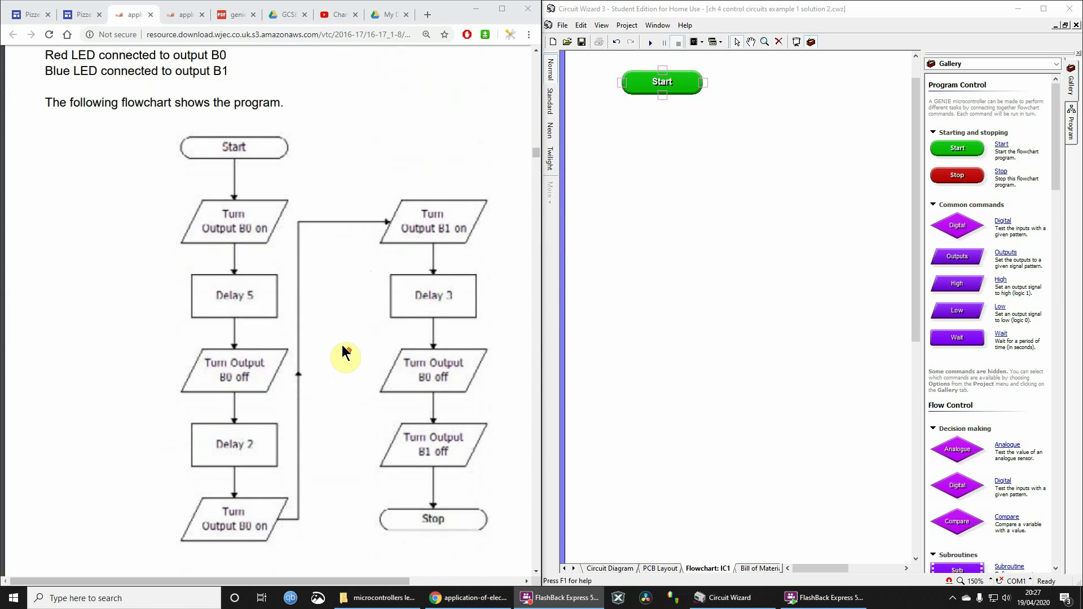
{"action": "scroll", "coordinate": [346, 353], "scroll_direction": "up", "scroll_amount": 3}
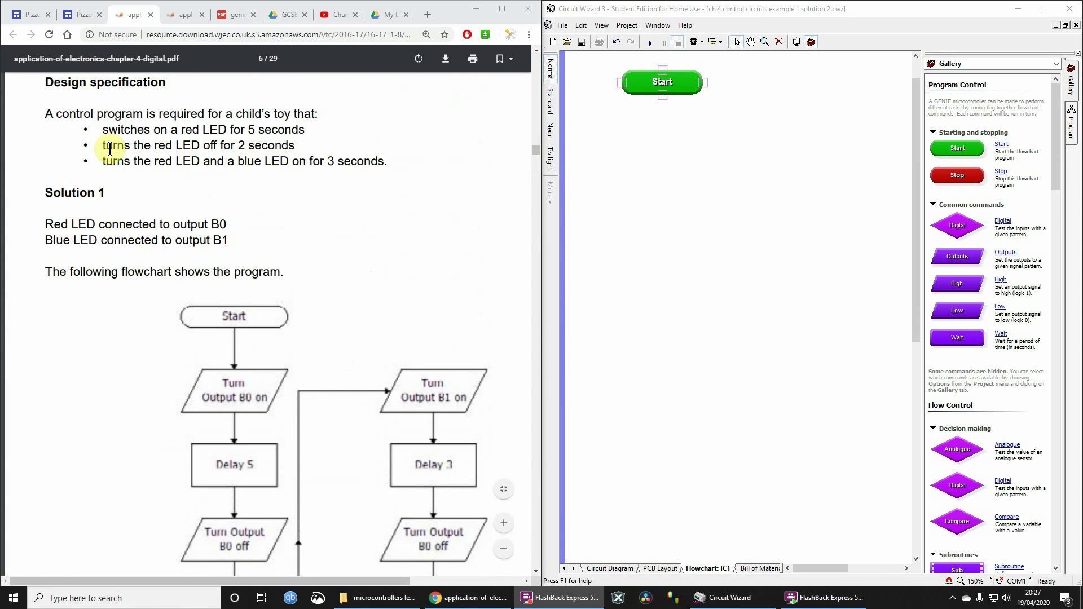
{"action": "scroll", "coordinate": [226, 220], "scroll_direction": "down", "scroll_amount": 2}
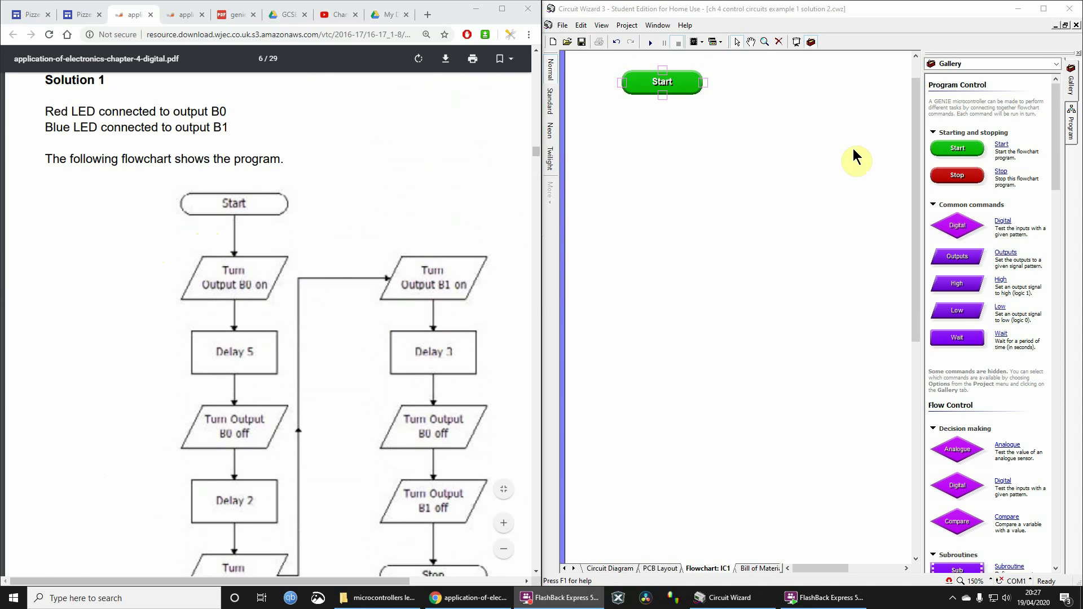
{"action": "left_click", "coordinate": [683, 593]}
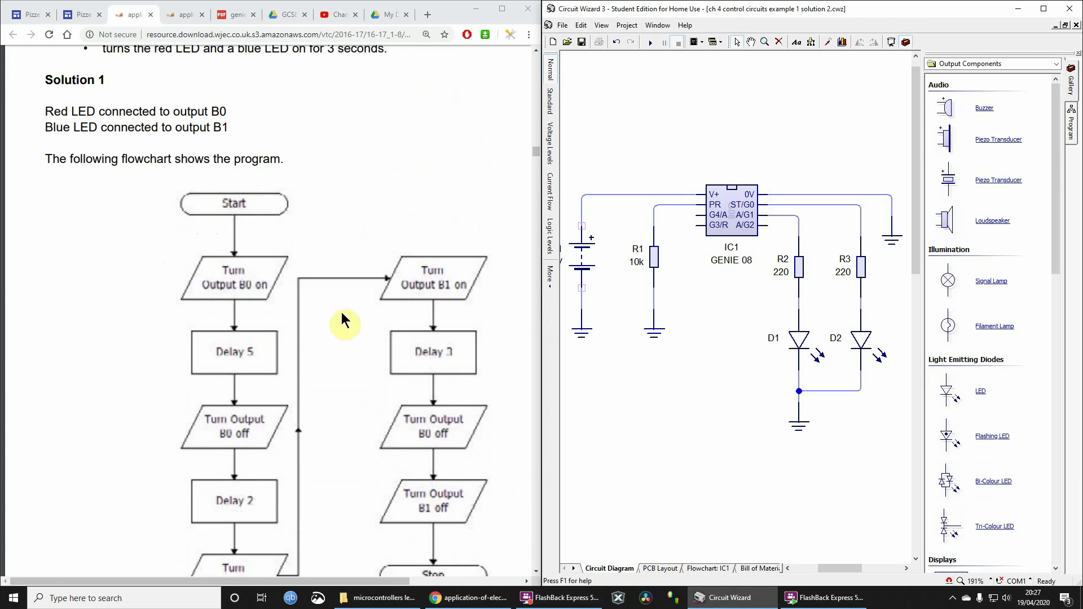
{"action": "scroll", "coordinate": [319, 196], "scroll_direction": "down", "scroll_amount": 2}
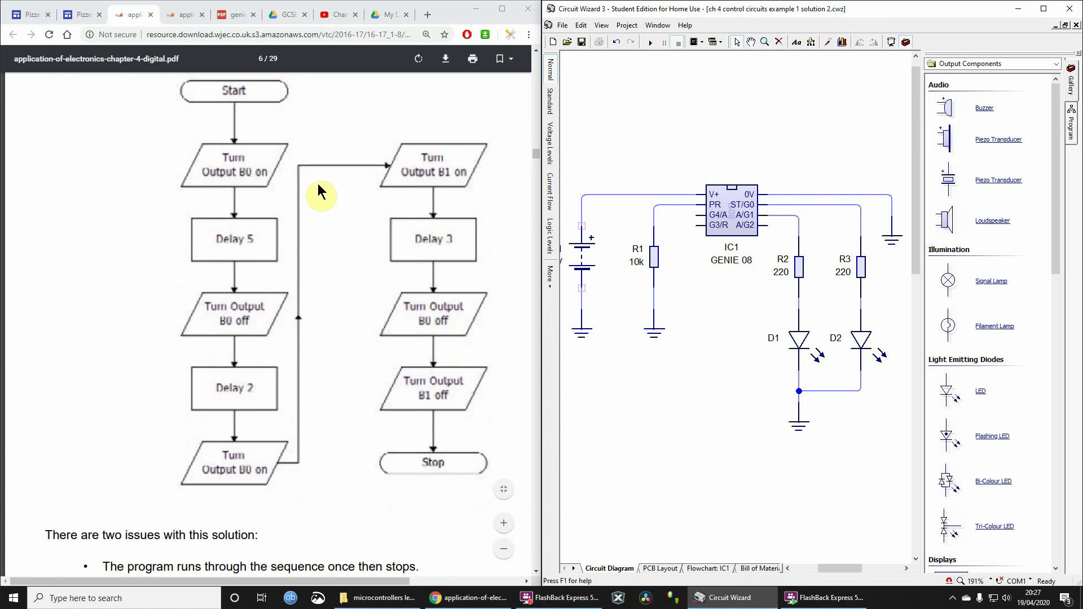
{"action": "scroll", "coordinate": [322, 192], "scroll_direction": "up", "scroll_amount": 1}
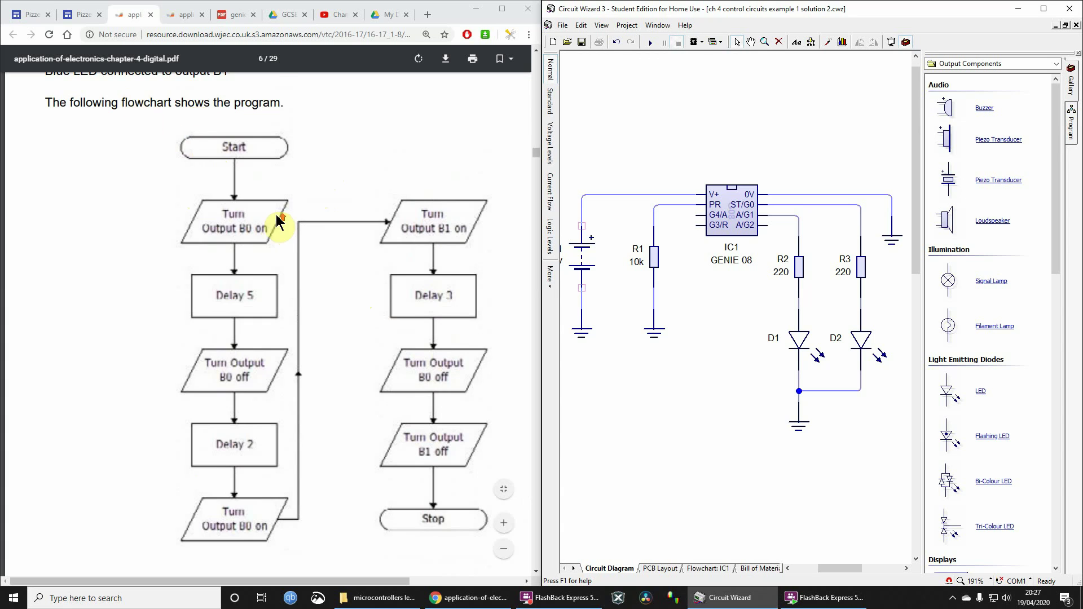
{"action": "scroll", "coordinate": [254, 203], "scroll_direction": "up", "scroll_amount": 2}
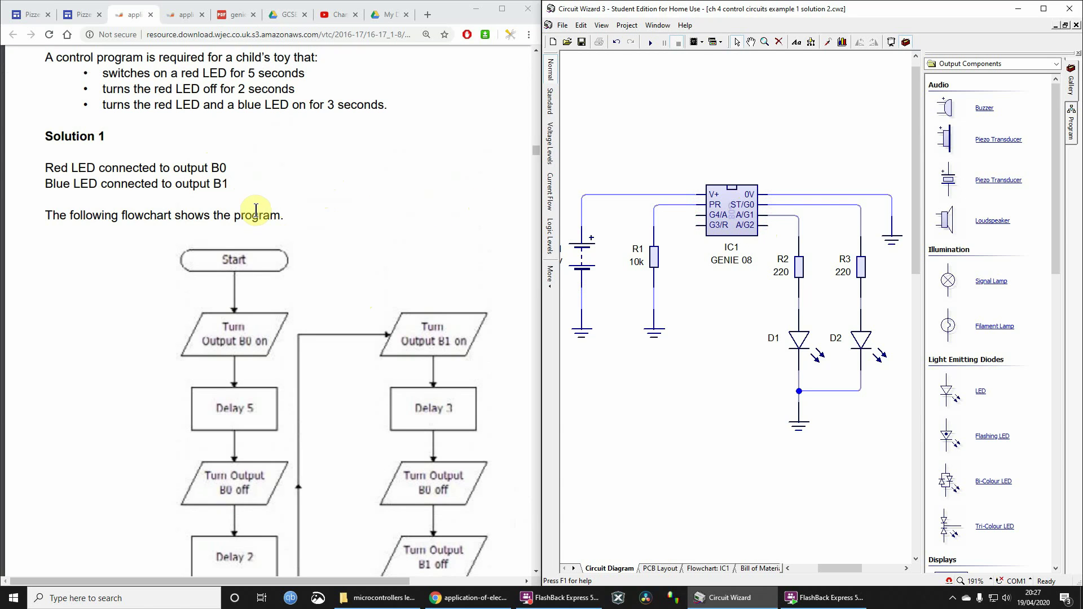
{"action": "scroll", "coordinate": [255, 210], "scroll_direction": "down", "scroll_amount": 2}
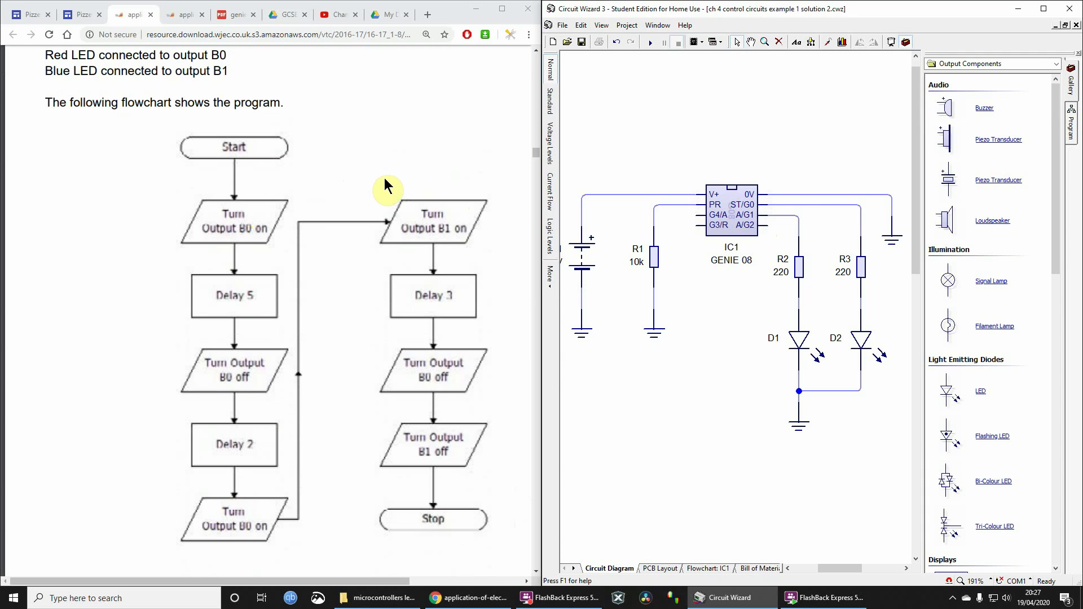
{"action": "scroll", "coordinate": [384, 179], "scroll_direction": "down", "scroll_amount": 1}
{"action": "scroll", "coordinate": [383, 187], "scroll_direction": "up", "scroll_amount": 1}
{"action": "scroll", "coordinate": [268, 142], "scroll_direction": "down", "scroll_amount": 1}
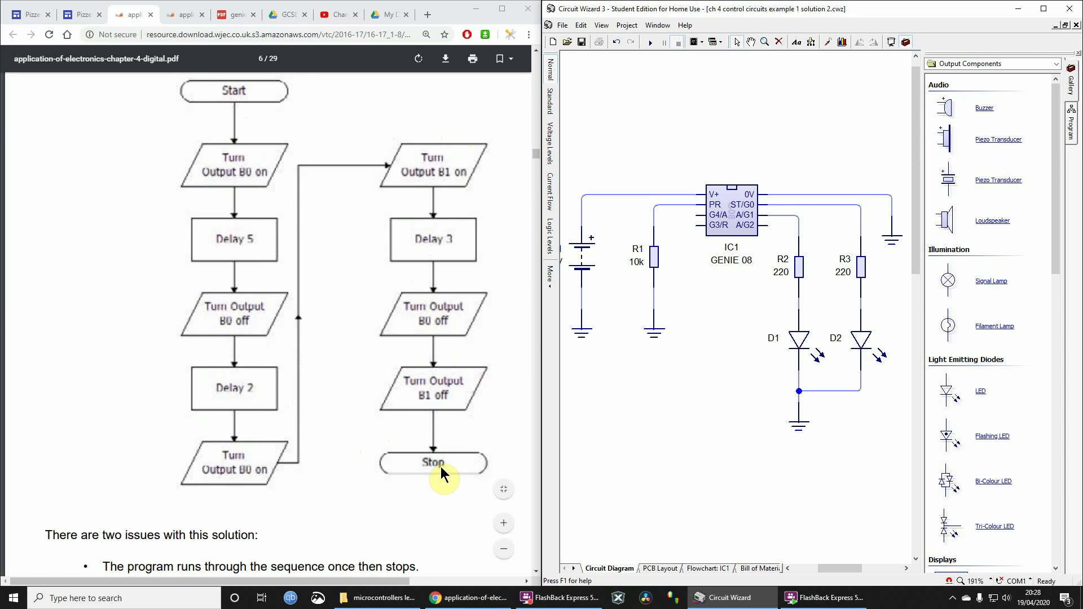
{"action": "scroll", "coordinate": [443, 464], "scroll_direction": "down", "scroll_amount": 1}
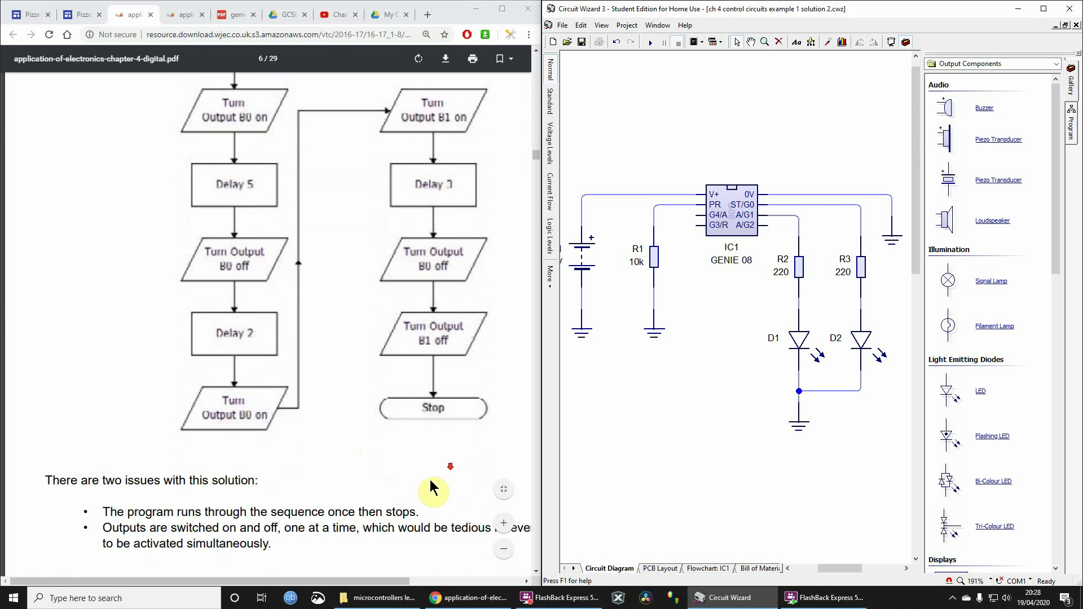
{"action": "left_click_drag", "start_coordinate": [147, 511], "coordinate": [407, 513]}
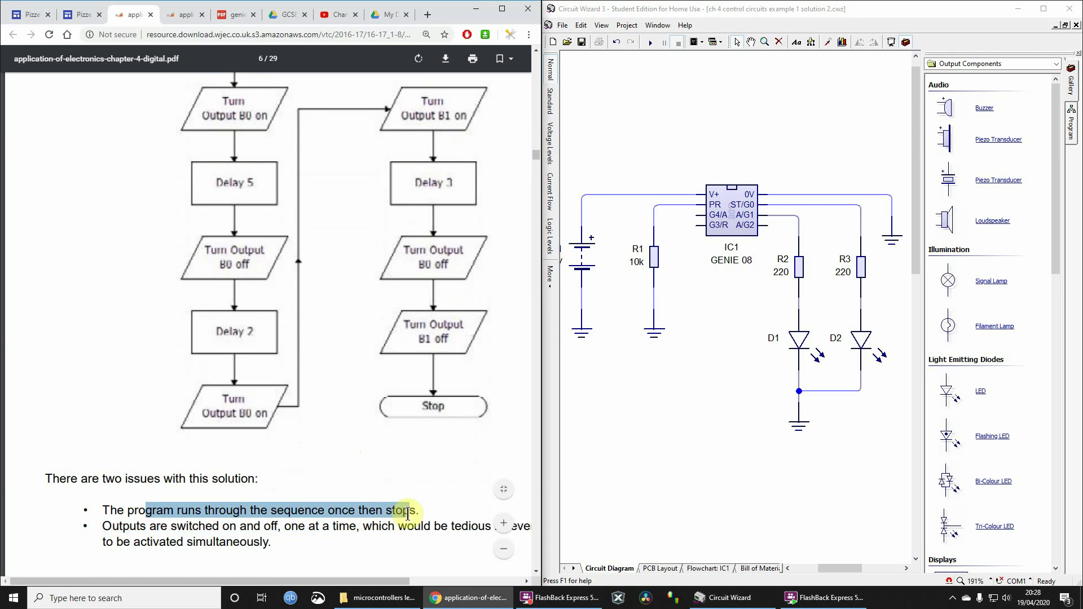
{"action": "scroll", "coordinate": [390, 337], "scroll_direction": "up", "scroll_amount": 2}
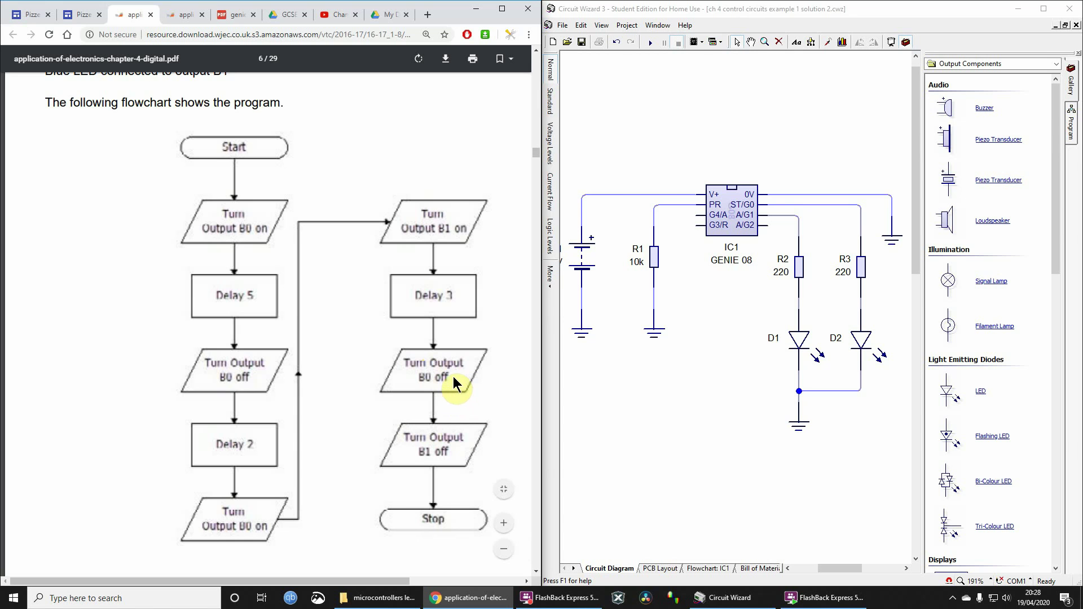
Compare the Solution 1 flowchart with the looping Solution 2 flowchart, and check the LED outputs on the circuit diagram.
{"action": "scroll", "coordinate": [455, 388], "scroll_direction": "down", "scroll_amount": 3}
{"action": "scroll", "coordinate": [446, 355], "scroll_direction": "down", "scroll_amount": 8}
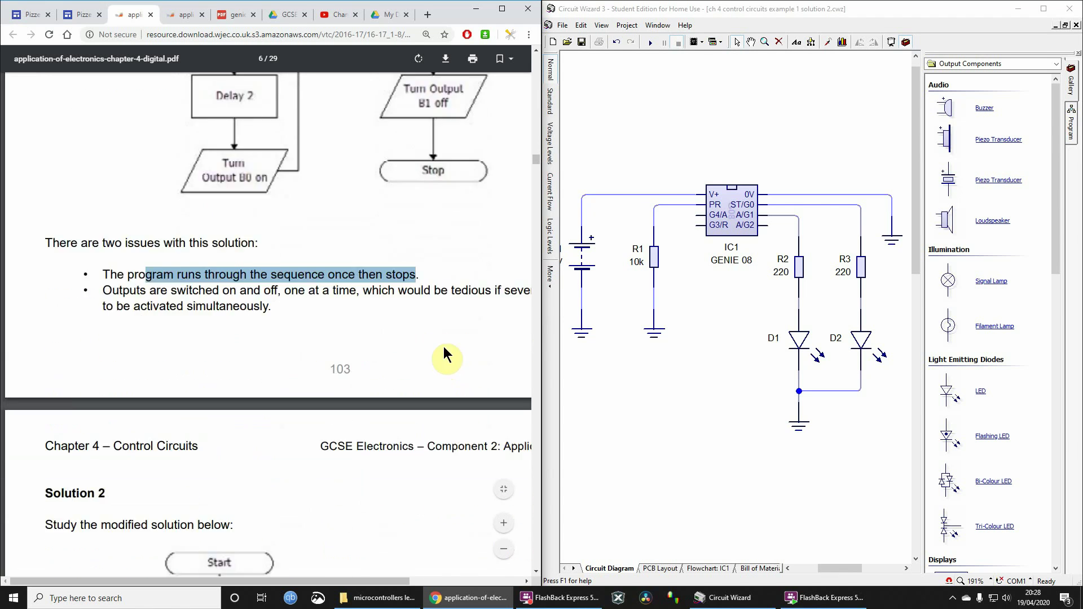
{"action": "scroll", "coordinate": [416, 194], "scroll_direction": "up", "scroll_amount": 7}
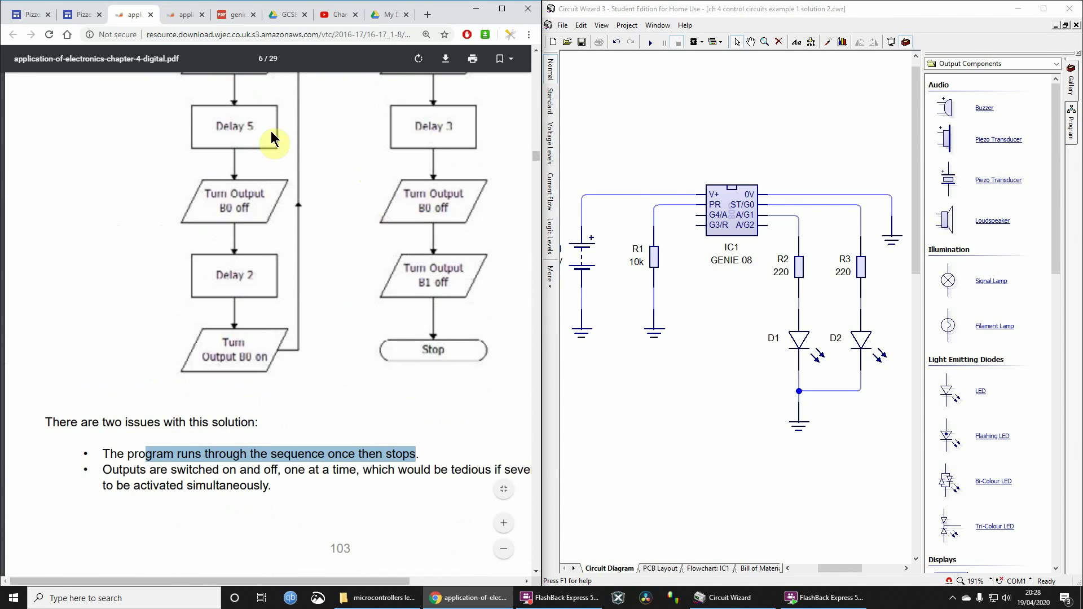
{"action": "scroll", "coordinate": [276, 248], "scroll_direction": "down", "scroll_amount": 7}
{"action": "scroll", "coordinate": [100, 276], "scroll_direction": "down", "scroll_amount": 2}
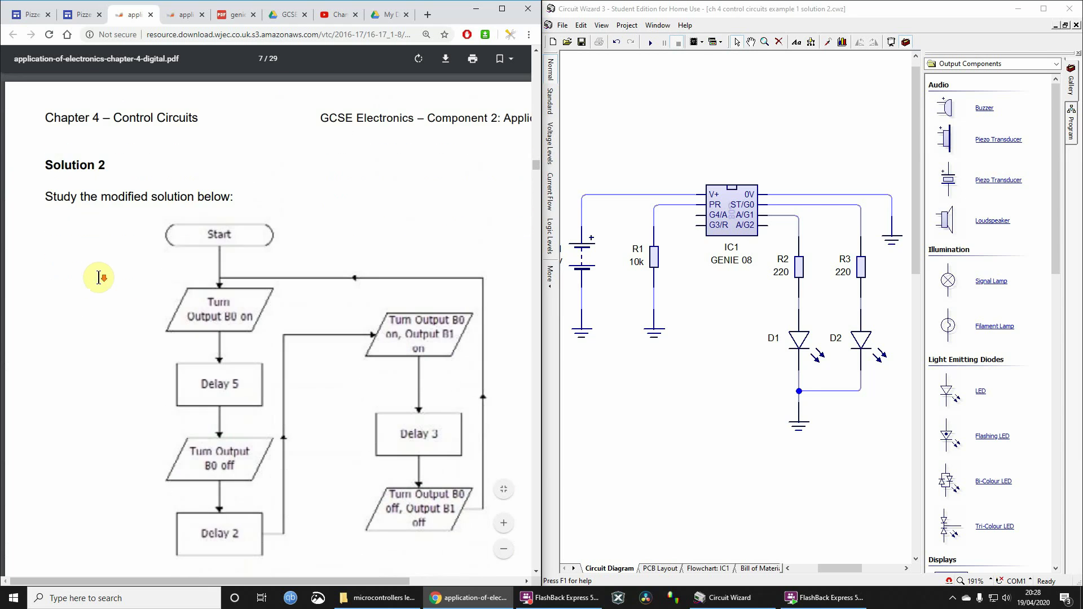
{"action": "scroll", "coordinate": [135, 282], "scroll_direction": "down", "scroll_amount": 2}
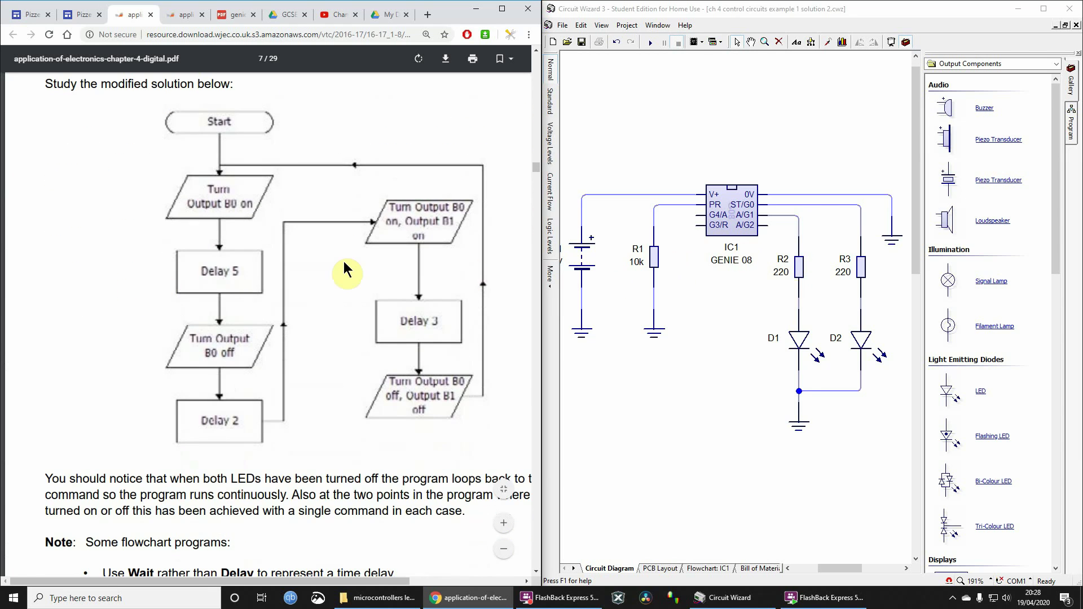
{"action": "scroll", "coordinate": [335, 257], "scroll_direction": "up", "scroll_amount": 1}
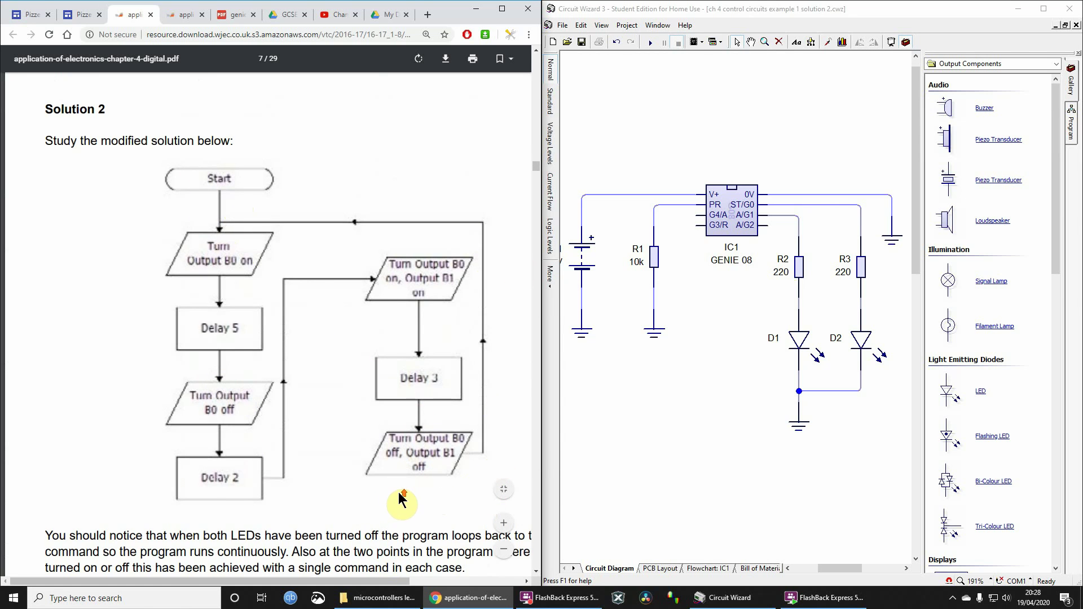
{"action": "scroll", "coordinate": [406, 497], "scroll_direction": "up", "scroll_amount": 10}
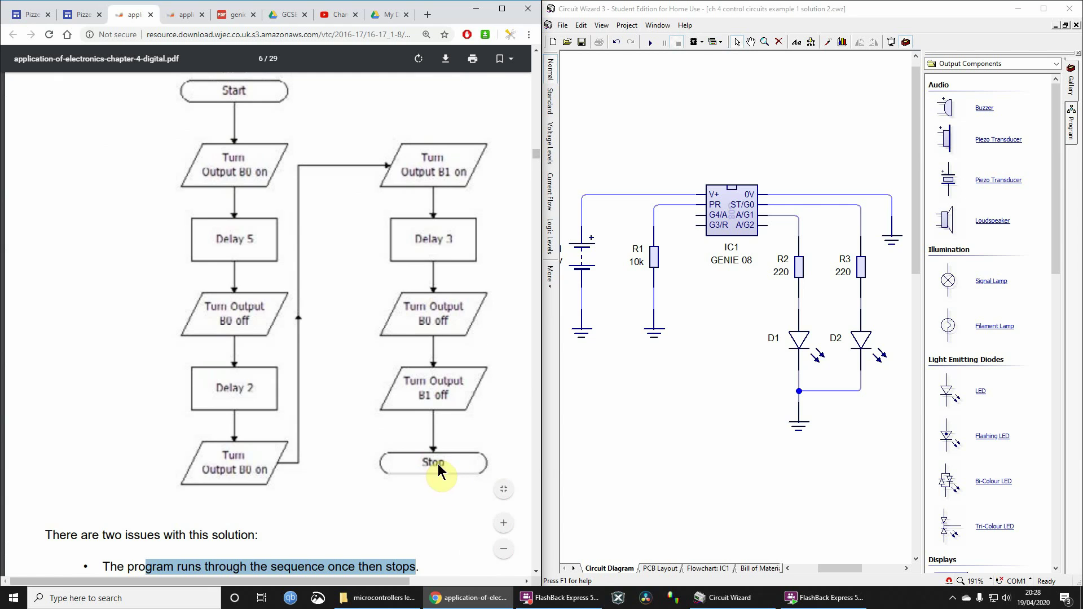
{"action": "scroll", "coordinate": [437, 463], "scroll_direction": "down", "scroll_amount": 10}
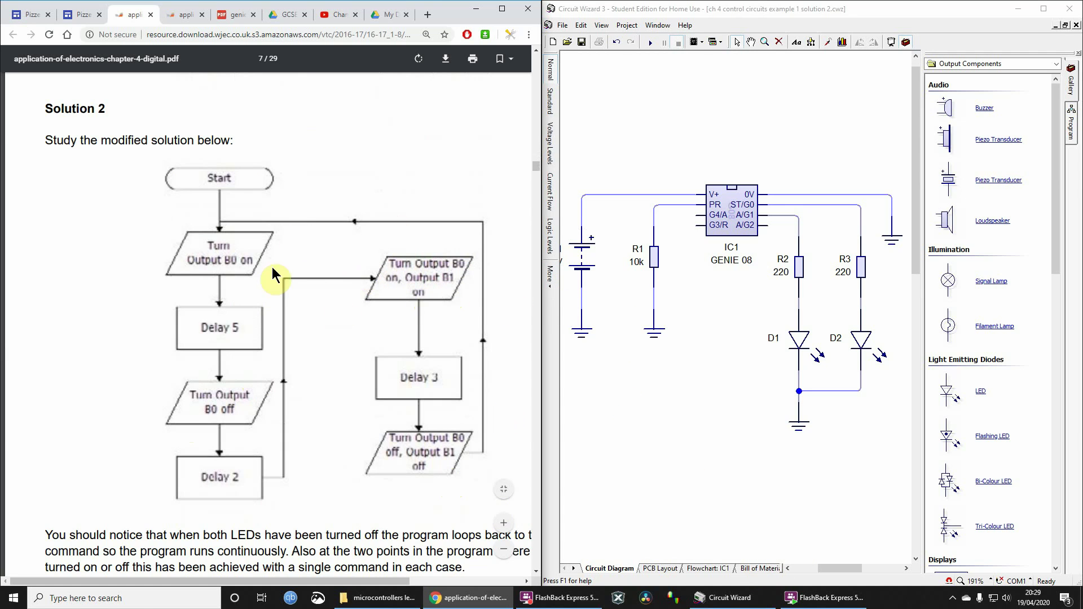
{"action": "left_click", "coordinate": [702, 570]}
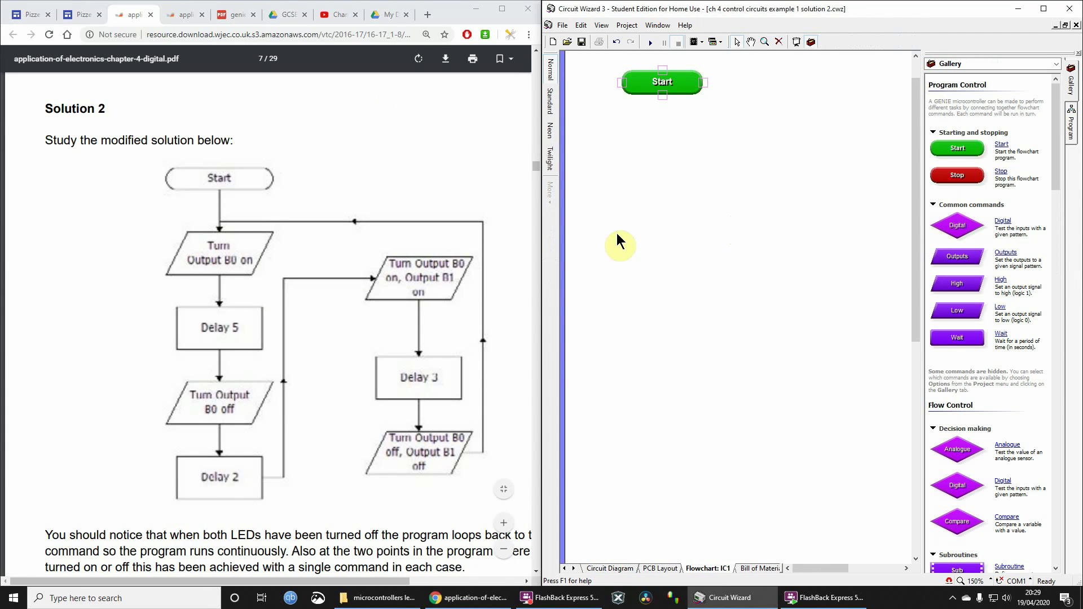
{"action": "left_click", "coordinate": [615, 568]}
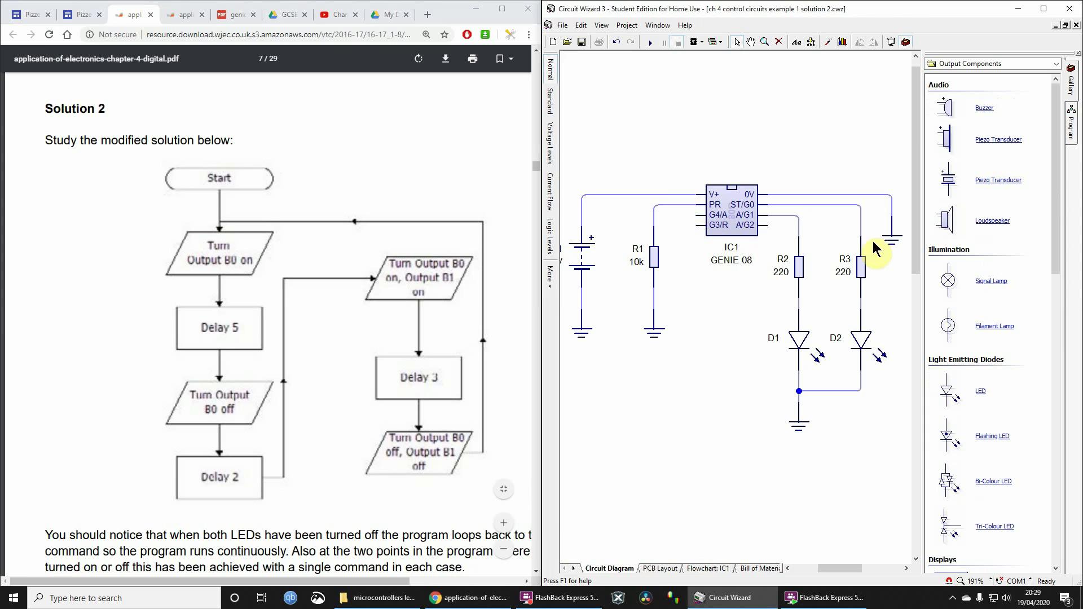
Add a High command below Start in the IC1 flowchart and set its signal to output G0.
{"action": "left_click", "coordinate": [708, 568]}
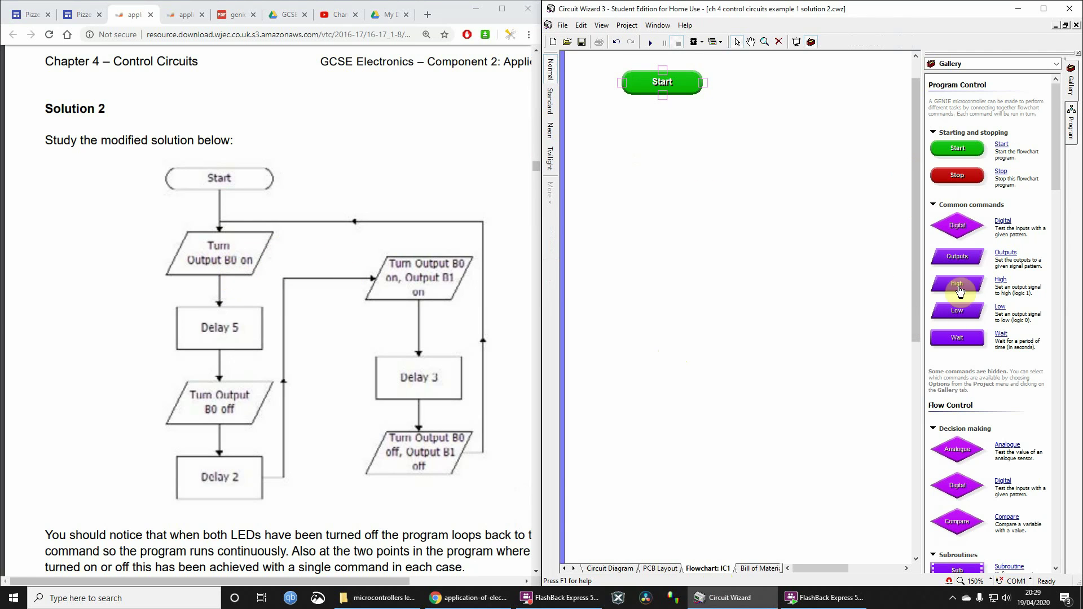
{"action": "left_click_drag", "start_coordinate": [962, 288], "coordinate": [657, 146]}
{"action": "double_click", "coordinate": [687, 140]}
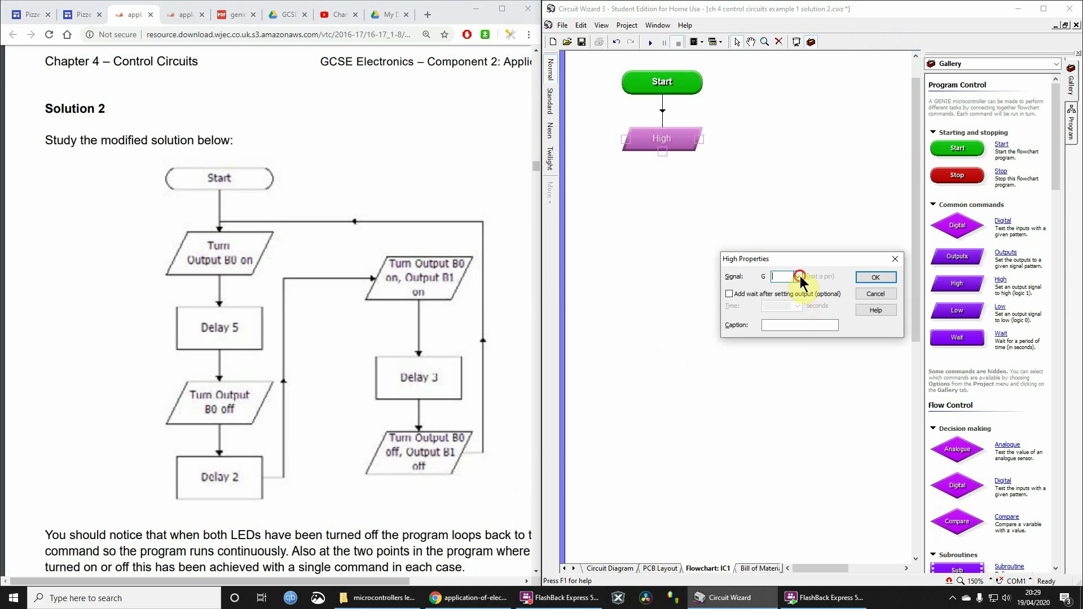
{"action": "left_click", "coordinate": [798, 277]}
{"action": "left_click", "coordinate": [782, 288]}
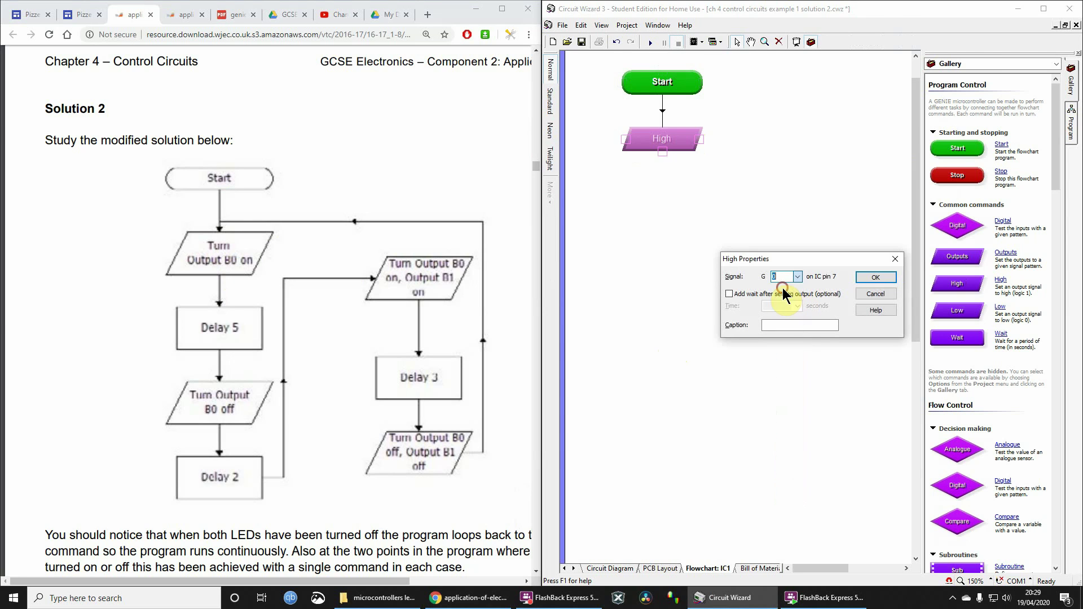
{"action": "left_click", "coordinate": [876, 278]}
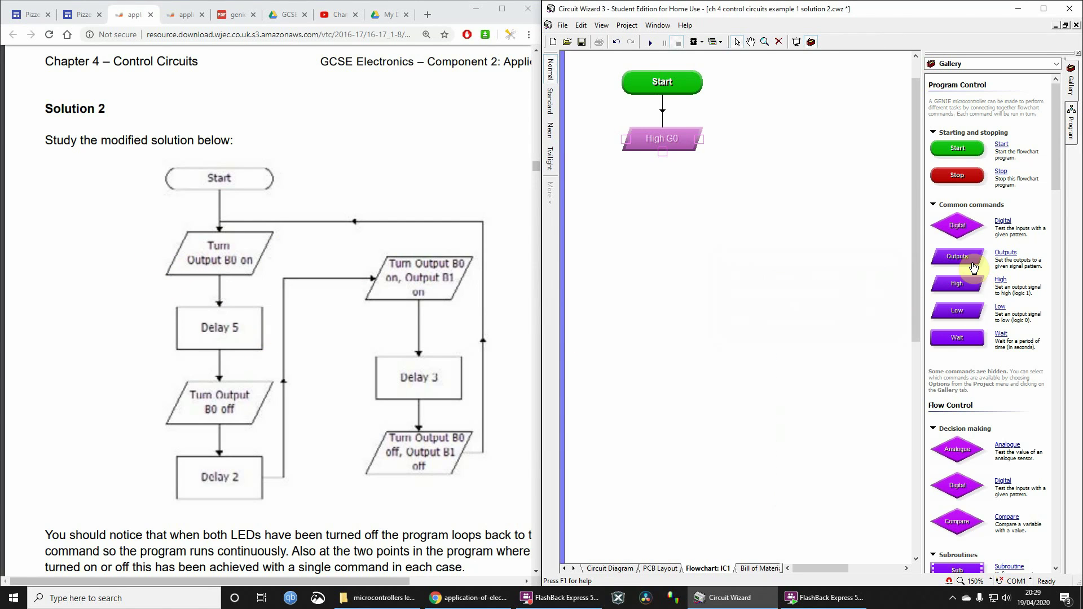
Add a Wait command of 5 seconds beneath High G0 and nudge it slightly closer to that command.
{"action": "left_click_drag", "start_coordinate": [969, 339], "coordinate": [666, 208]}
{"action": "double_click", "coordinate": [670, 208]}
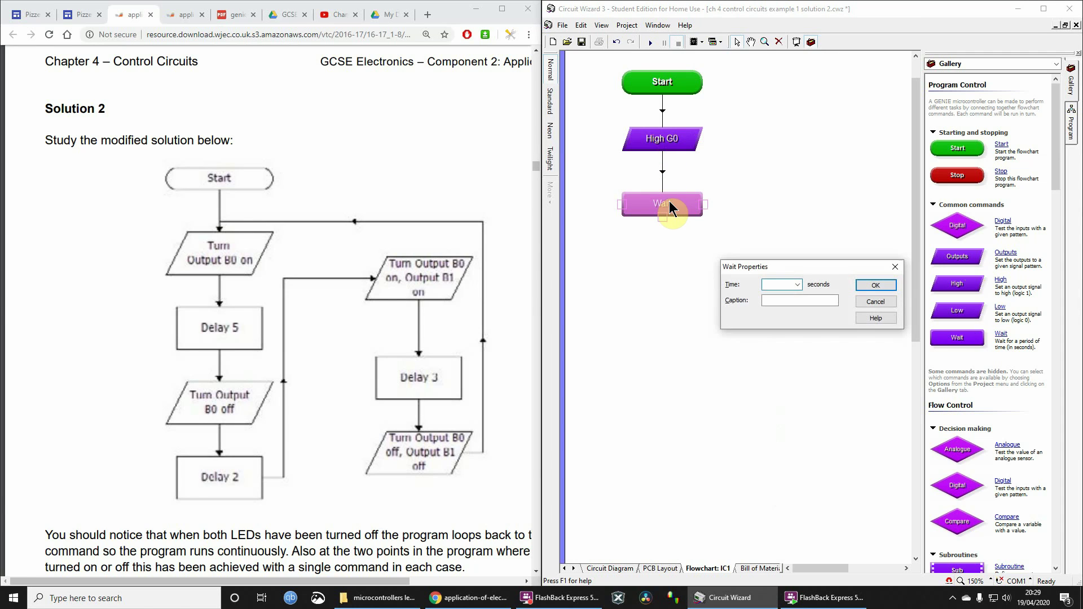
{"action": "type", "text": "5"}
{"action": "left_click", "coordinate": [872, 288]}
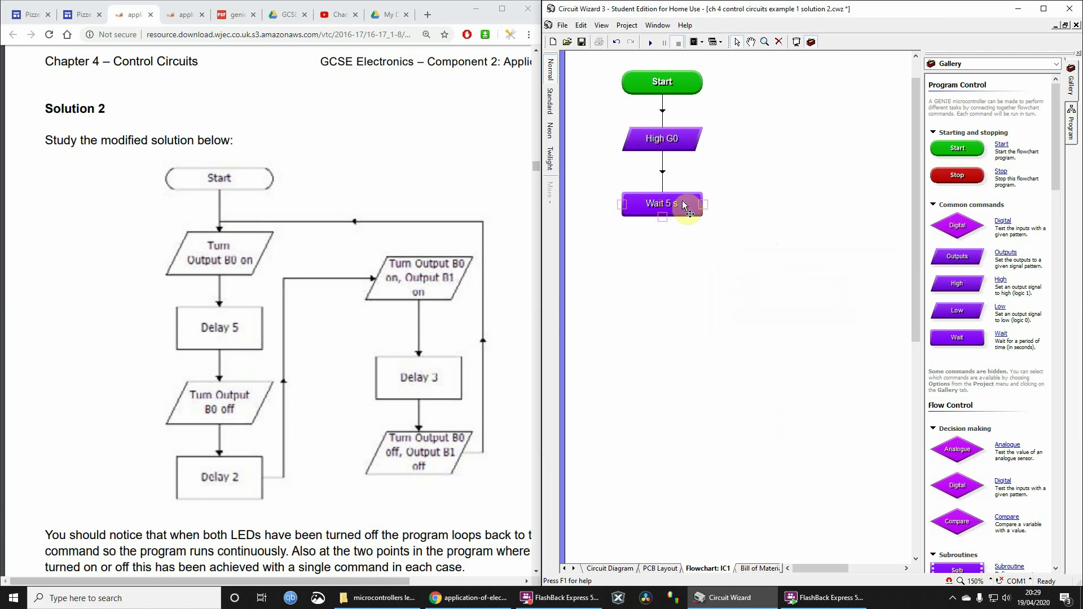
{"action": "left_click_drag", "start_coordinate": [685, 205], "coordinate": [686, 198]}
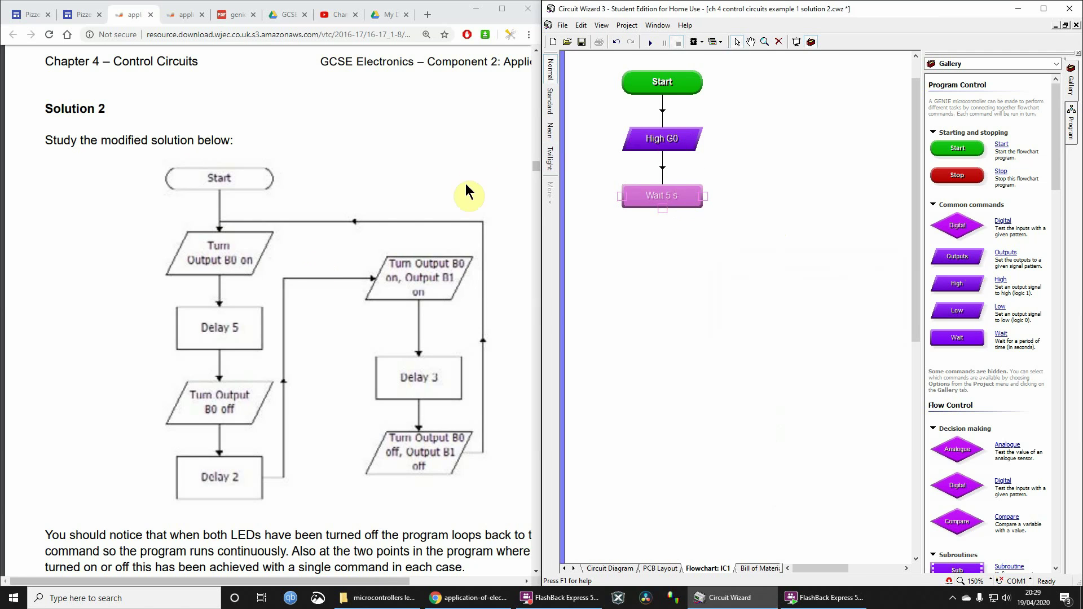
{"action": "double_click", "coordinate": [684, 142]}
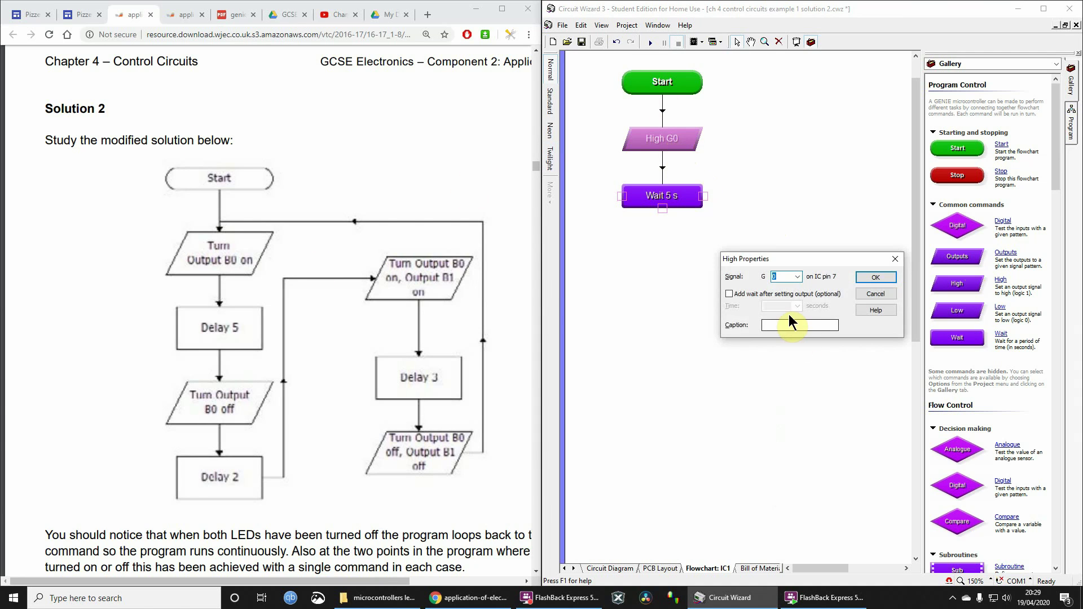
{"action": "left_click", "coordinate": [729, 294]}
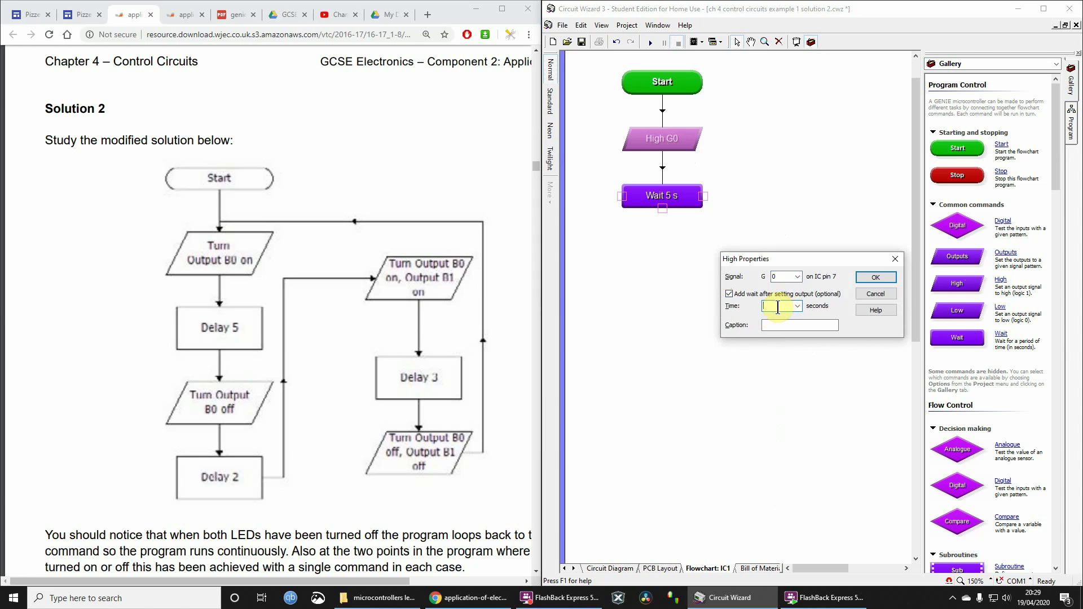
{"action": "left_click", "coordinate": [875, 294]}
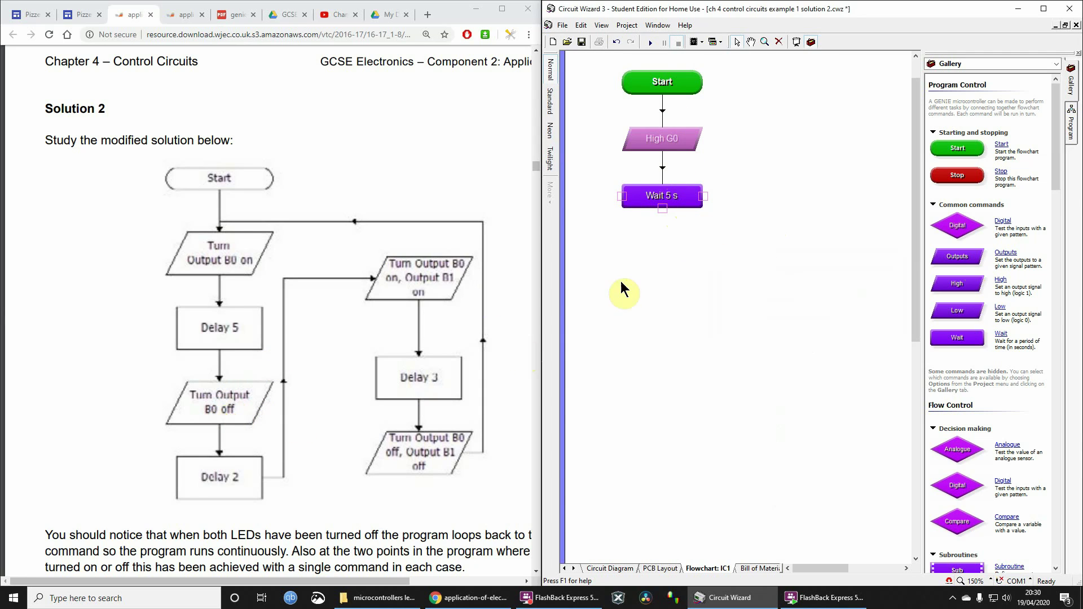
Add a Low command beneath the 5-second wait and set its signal to output G0.
{"action": "left_click_drag", "start_coordinate": [959, 311], "coordinate": [658, 260]}
{"action": "double_click", "coordinate": [677, 259]}
{"action": "left_click", "coordinate": [796, 276]}
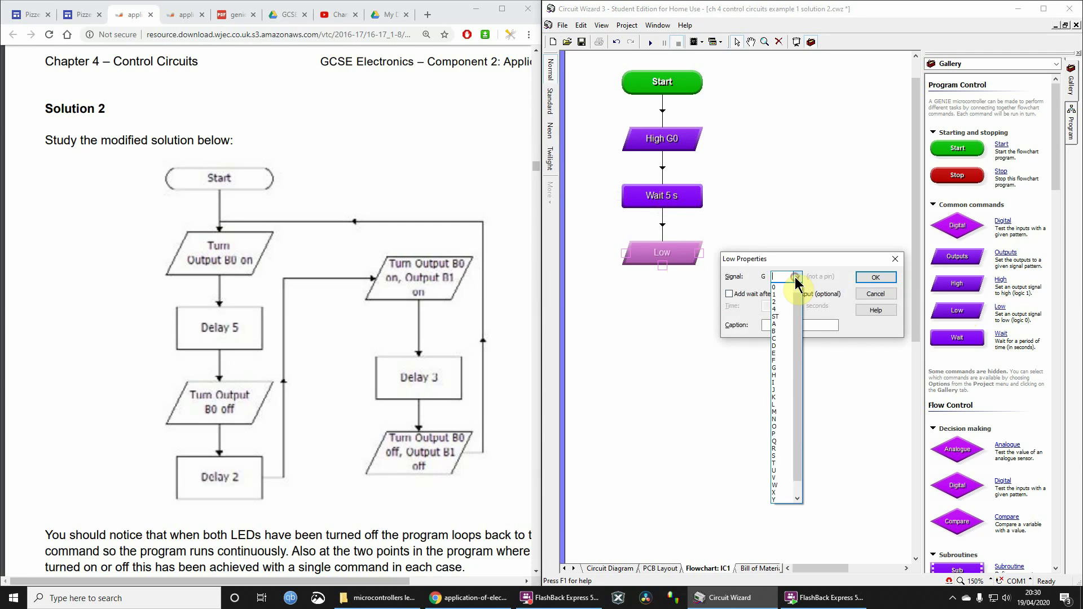
{"action": "left_click", "coordinate": [786, 287]}
{"action": "left_click", "coordinate": [876, 277]}
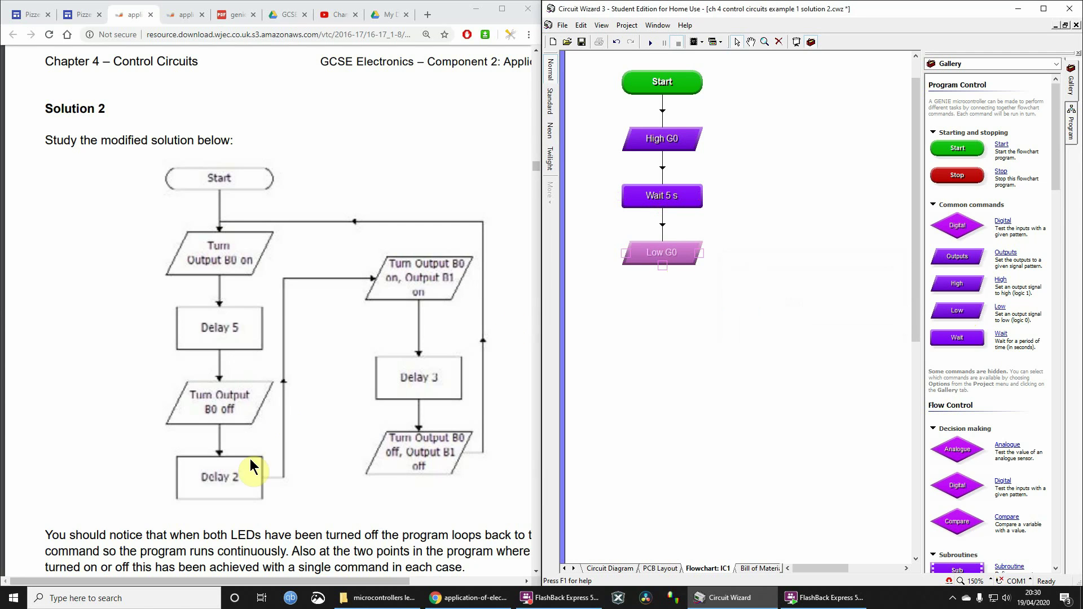
Duplicate the 5-second Wait command below Low G0 and set the copy's time to 2 seconds.
{"action": "left_click_drag", "start_coordinate": [669, 206], "coordinate": [669, 317]}
{"action": "double_click", "coordinate": [669, 322]}
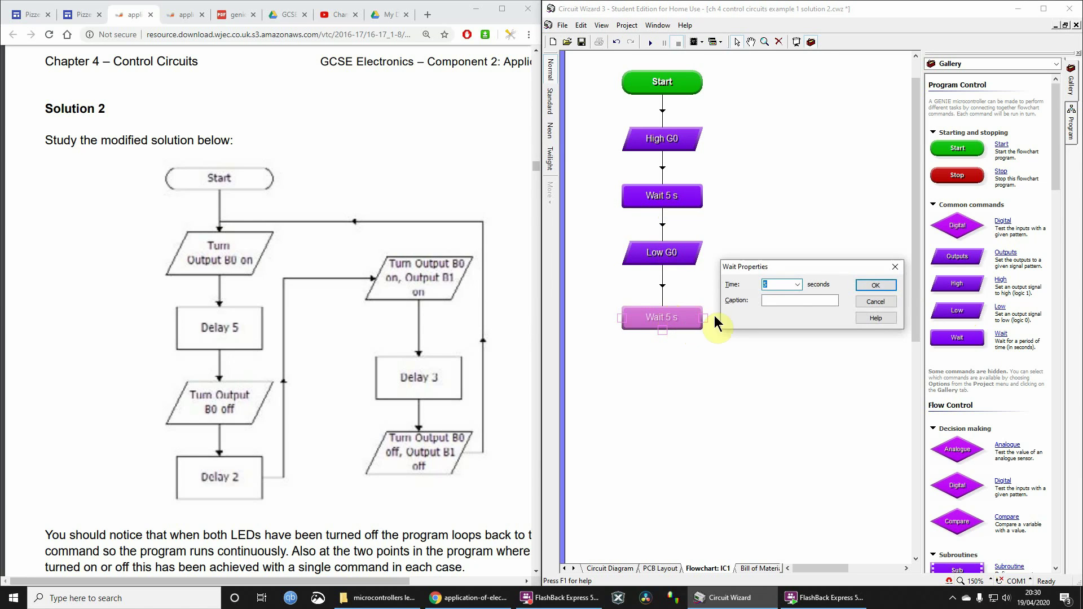
{"action": "type", "text": "2"}
{"action": "key", "text": "Return"}
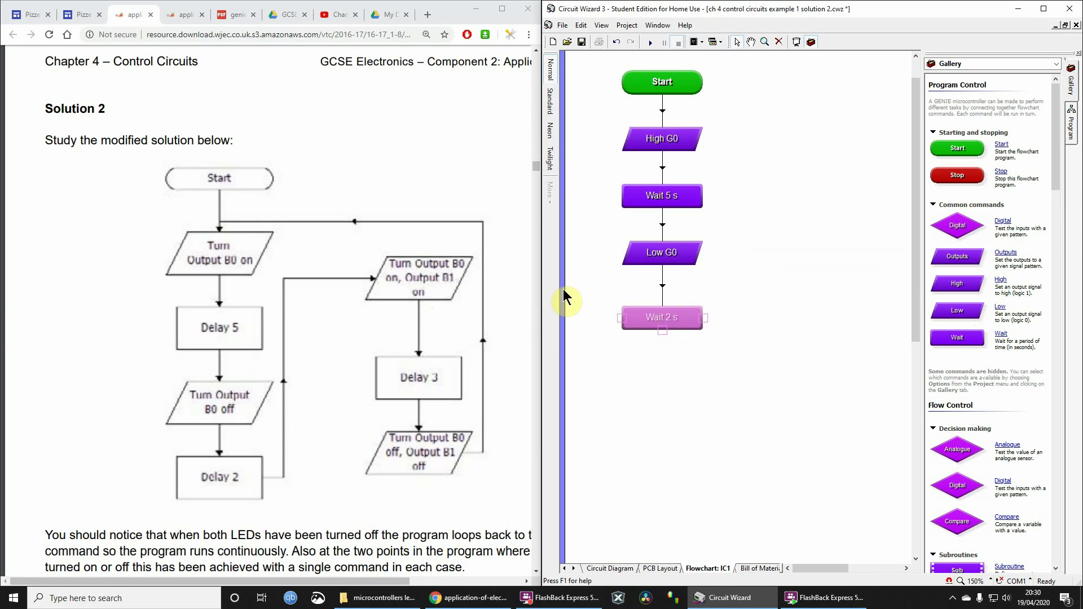
Add an Outputs command below the 2-second wait and set both outputs G0 and G1 high.
{"action": "left_click_drag", "start_coordinate": [966, 258], "coordinate": [714, 385]}
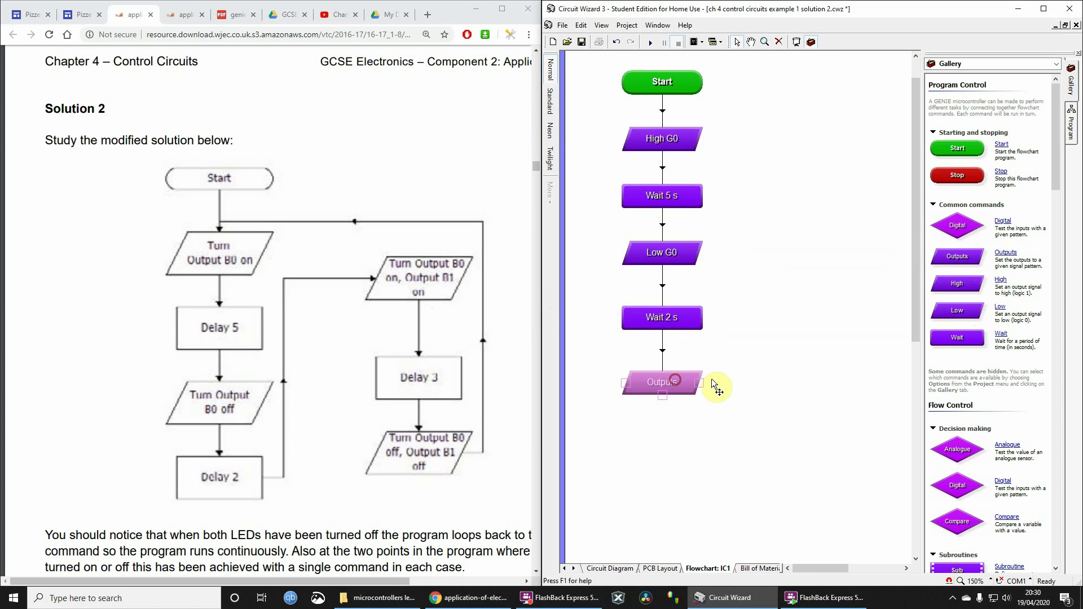
{"action": "double_click", "coordinate": [684, 388]}
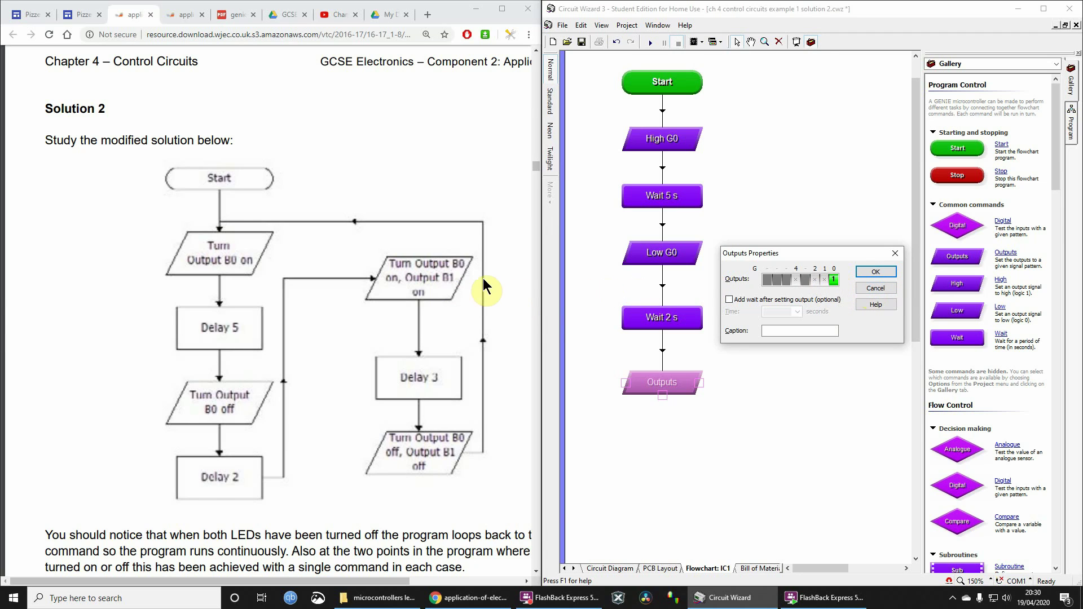
{"action": "left_click", "coordinate": [824, 280]}
{"action": "left_click", "coordinate": [833, 283]}
{"action": "left_click", "coordinate": [834, 282]}
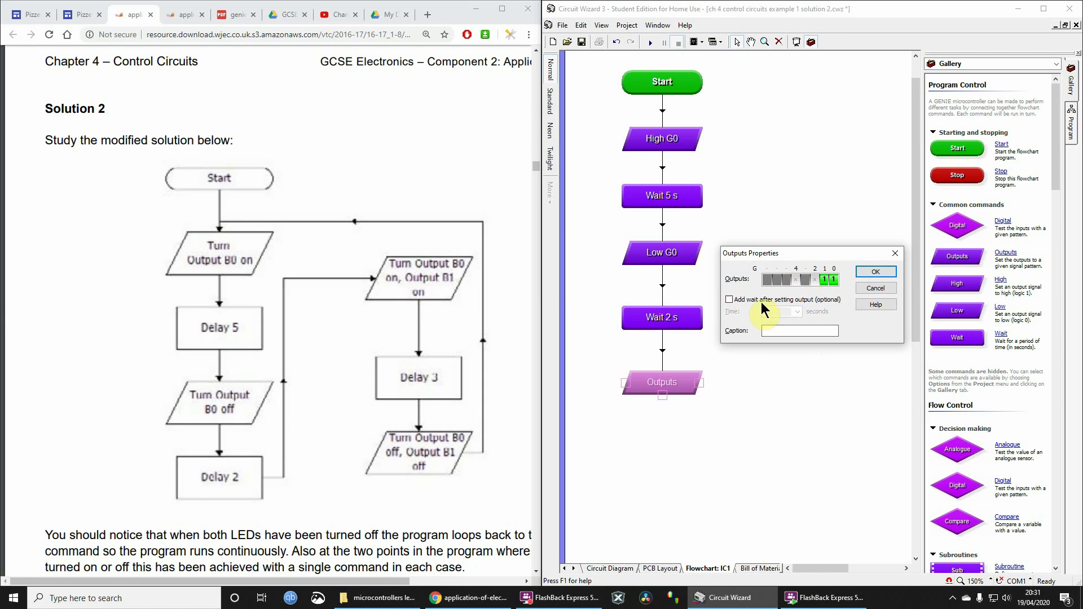
{"action": "left_click", "coordinate": [876, 272]}
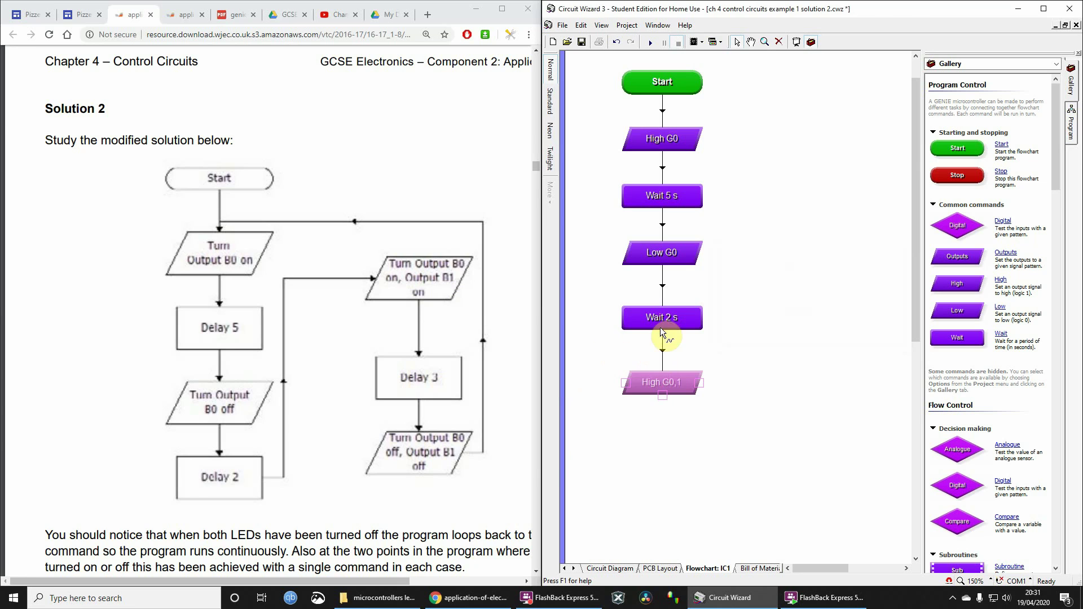
Duplicate the 2-second Wait command below High G0,1 and set the copy's time to 3 seconds.
{"action": "left_click_drag", "start_coordinate": [660, 327], "coordinate": [678, 448]}
{"action": "double_click", "coordinate": [678, 448]}
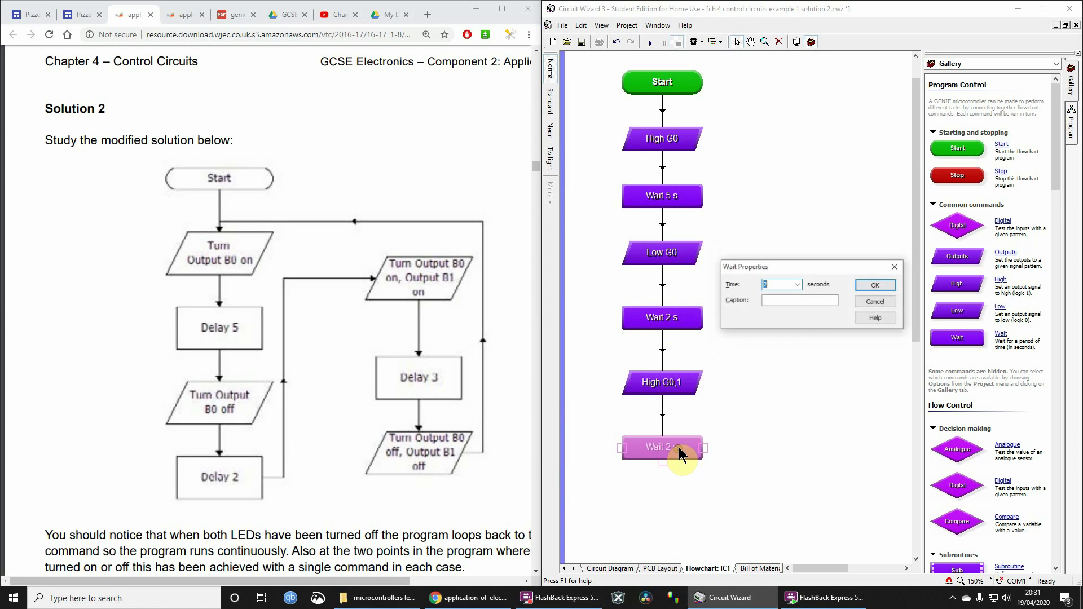
{"action": "type", "text": "3"}
{"action": "left_click", "coordinate": [876, 286]}
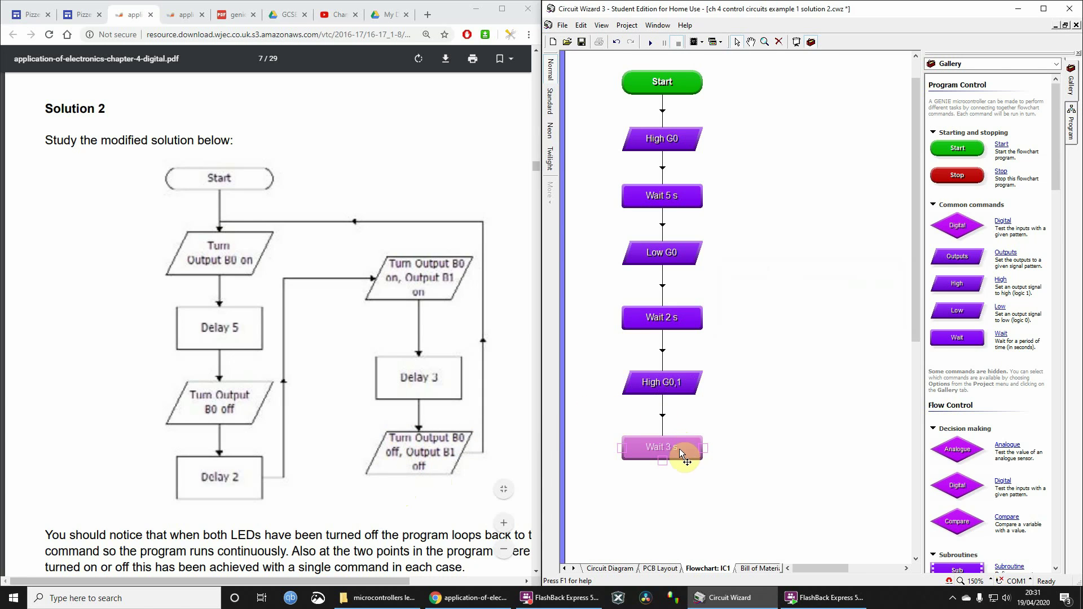
Duplicate the High G0,1 command below the 3-second wait and set outputs G0 and G1 of the copy low.
{"action": "left_click_drag", "start_coordinate": [684, 379], "coordinate": [681, 508]}
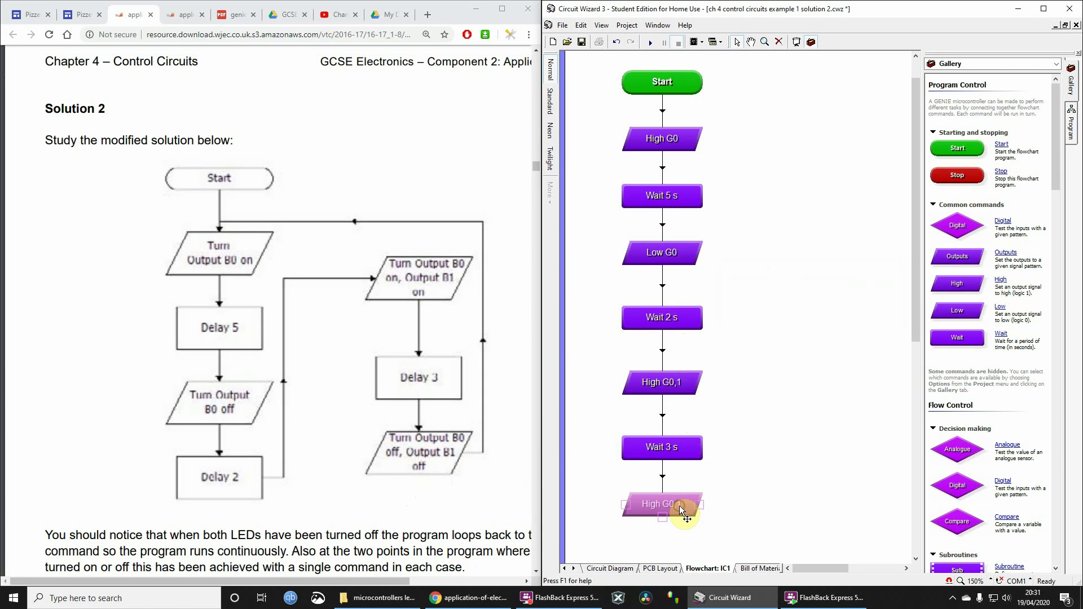
{"action": "double_click", "coordinate": [682, 504]}
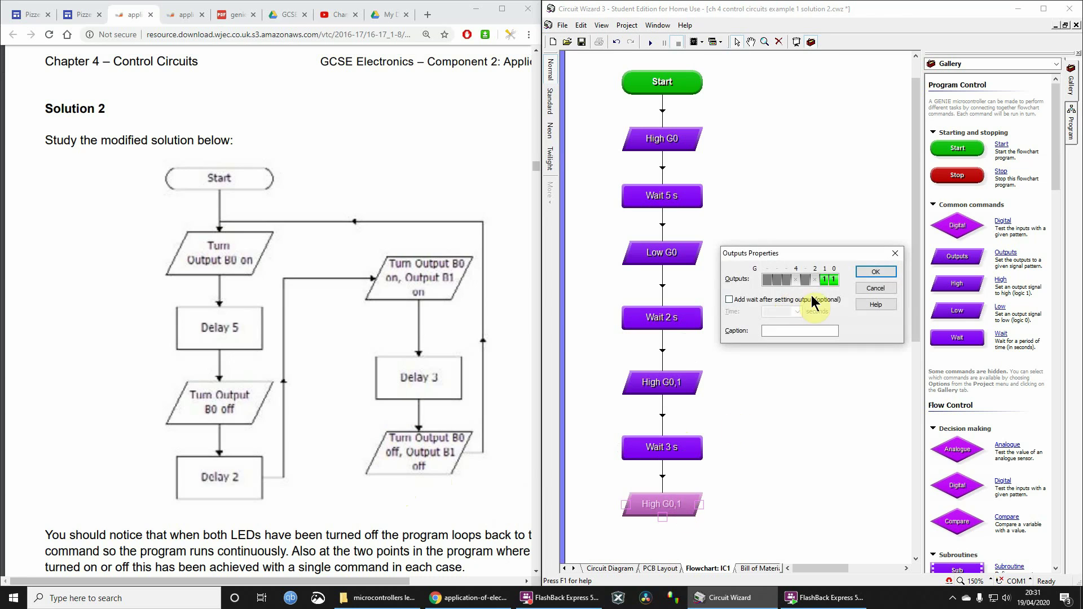
{"action": "left_click", "coordinate": [834, 280]}
{"action": "left_click", "coordinate": [823, 282]}
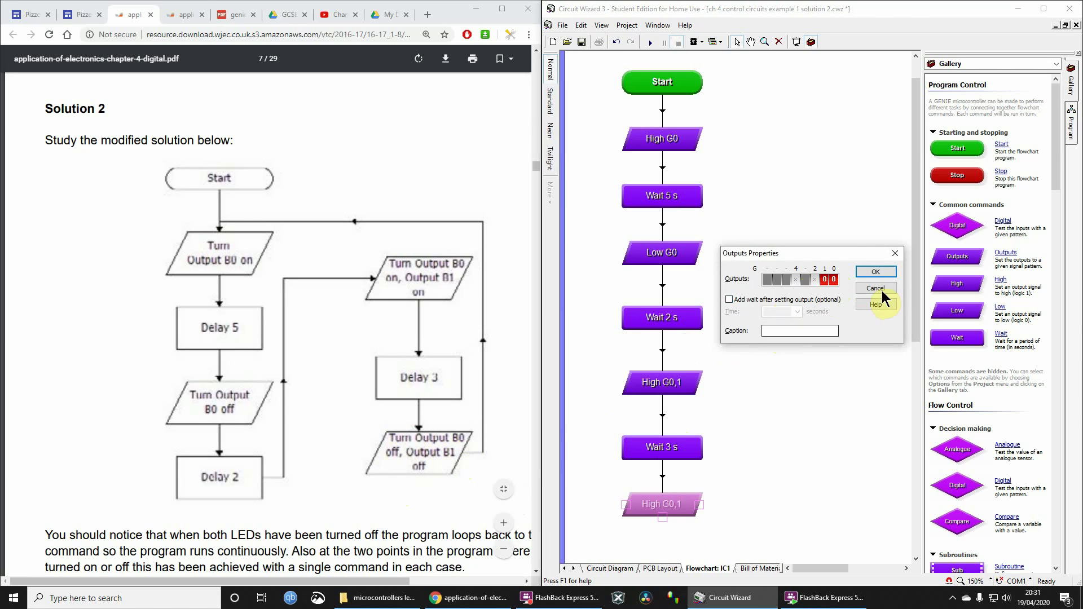
{"action": "left_click", "coordinate": [864, 273]}
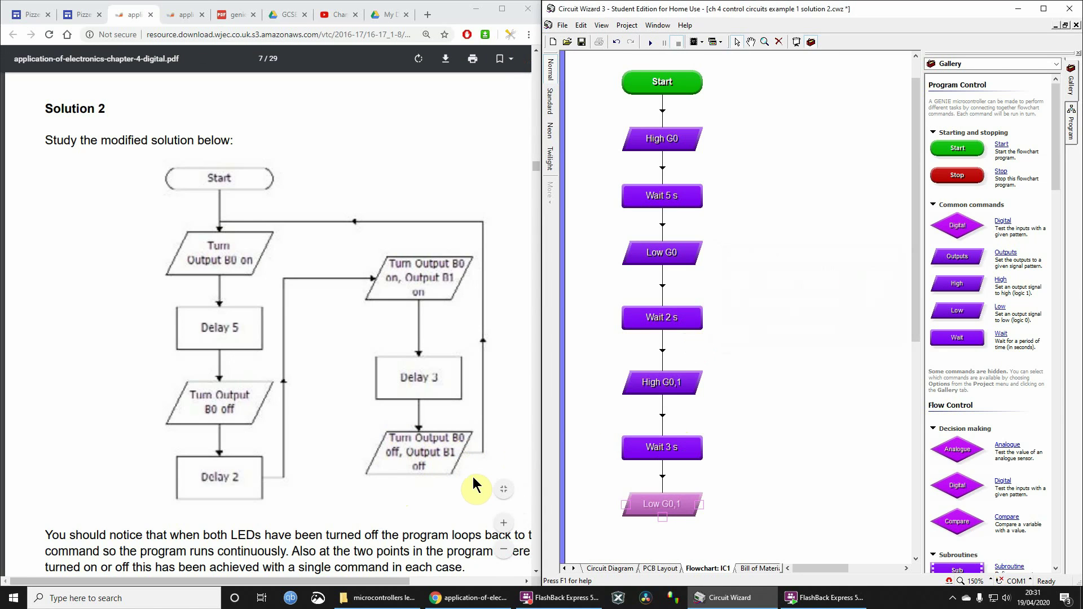